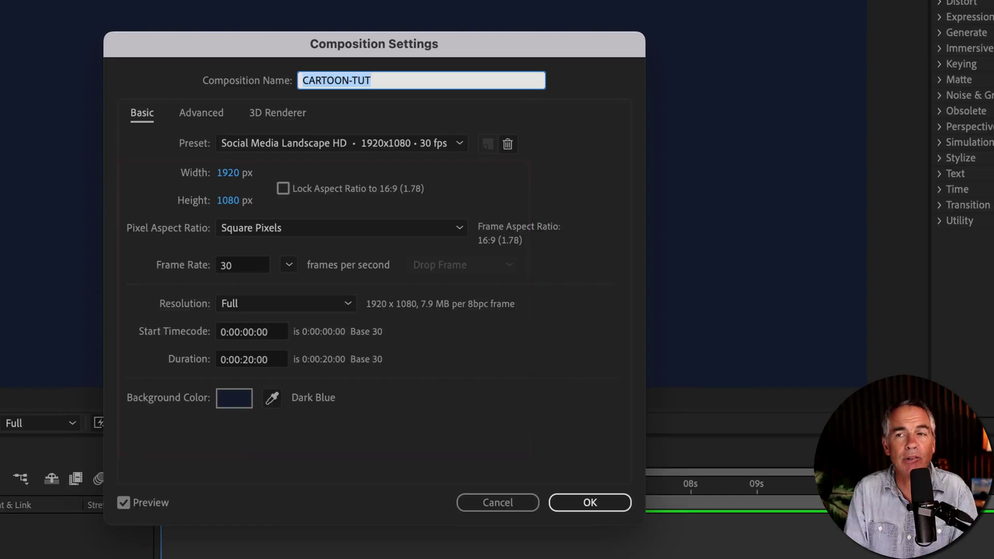
Confirm the CARTOON-TUT composition at 1920x1080, 30 fps, 20 seconds, dark blue background
key(Return)
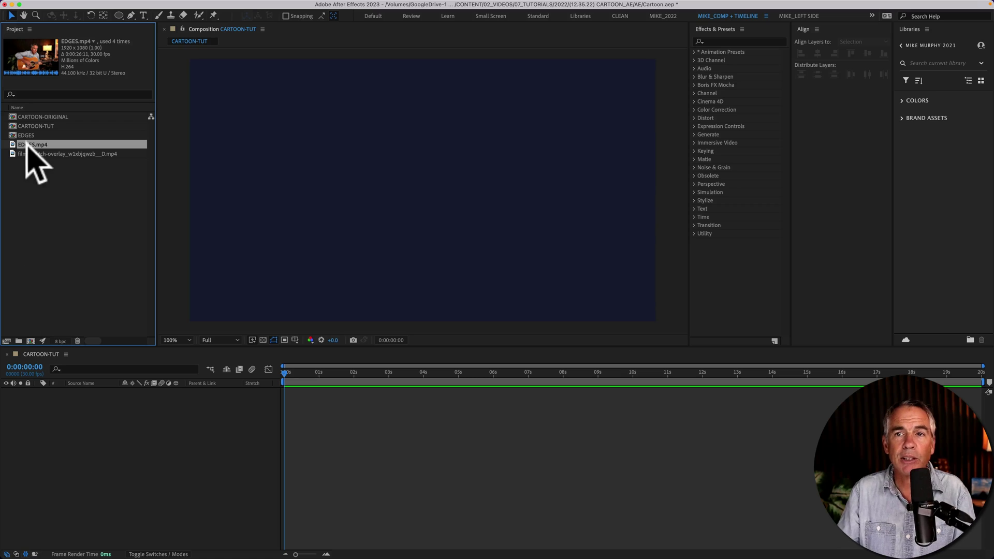
Add EDGES.mp4 to the composition and align it to the horizontal centre
drag(27, 144, 436, 185)
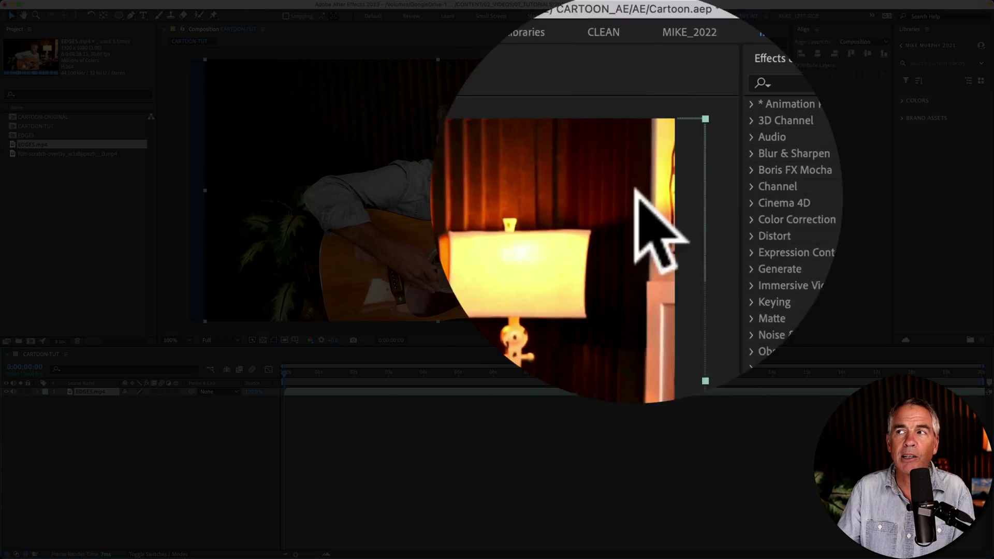
click(786, 106)
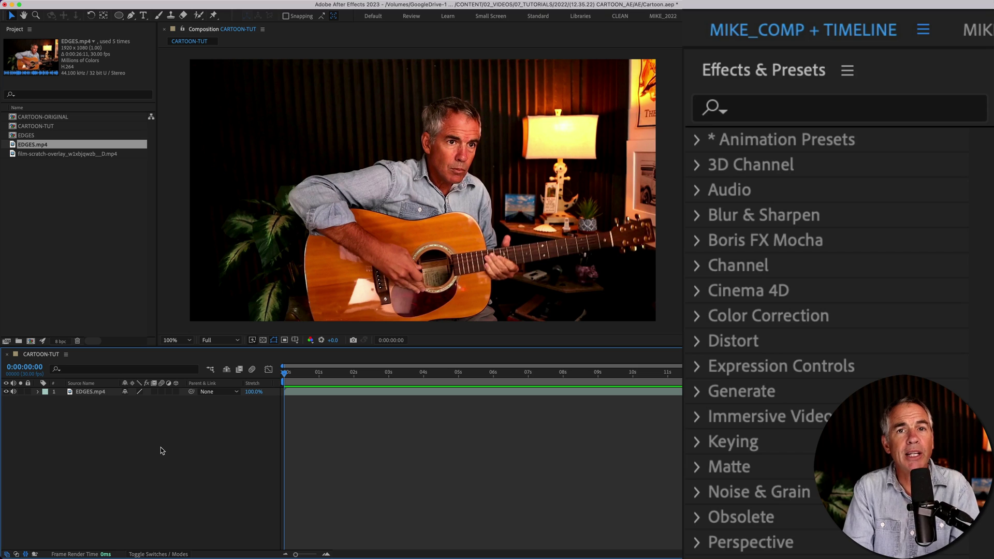
With the EDGES.mp4 layer selected, search Effects & Presets for 'cartoon'
click(90, 392)
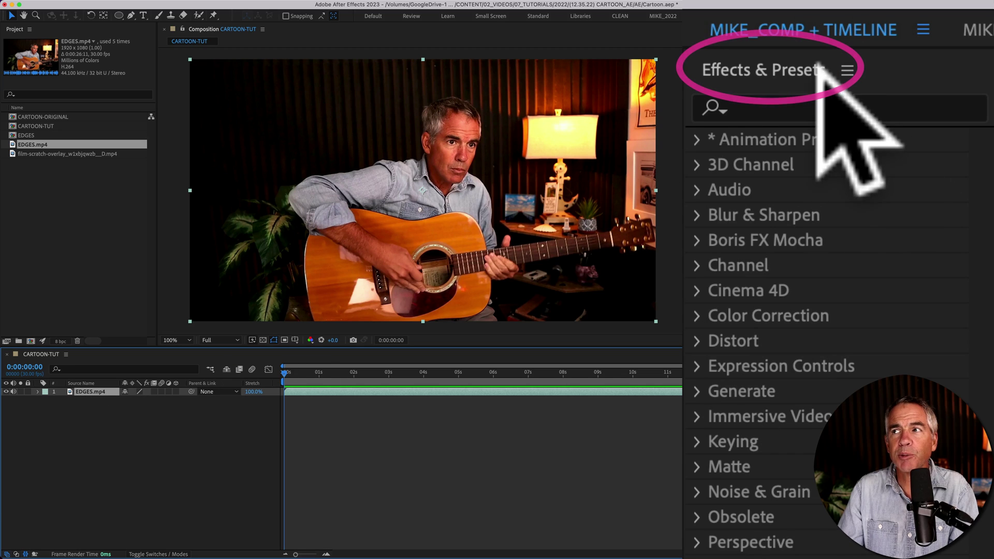
click(836, 89)
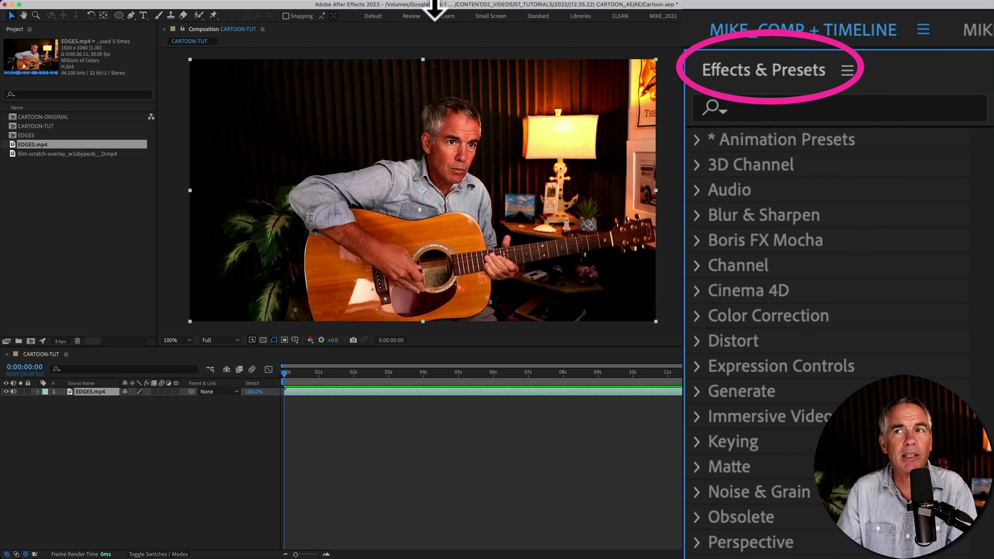
mouse_move(355, 2)
click(300, 4)
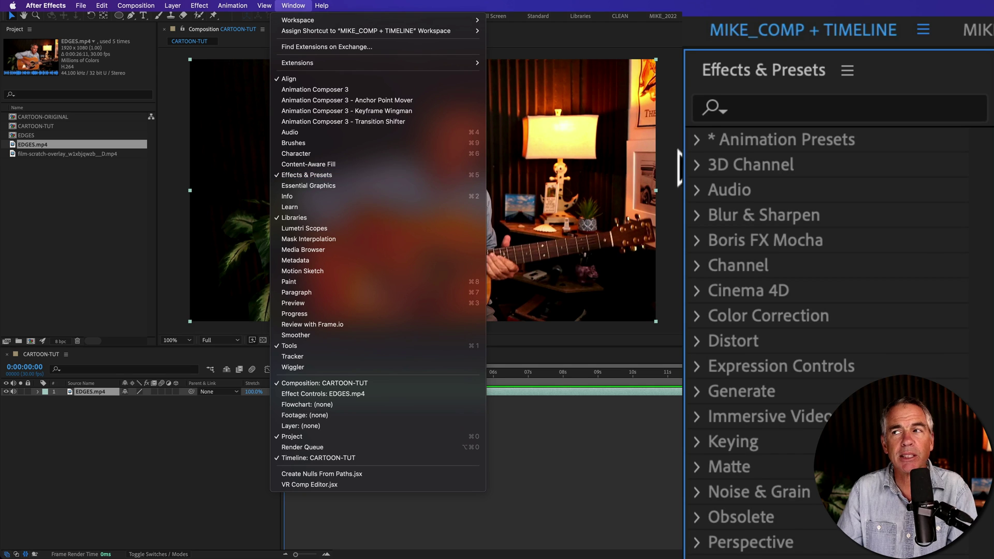
click(768, 104)
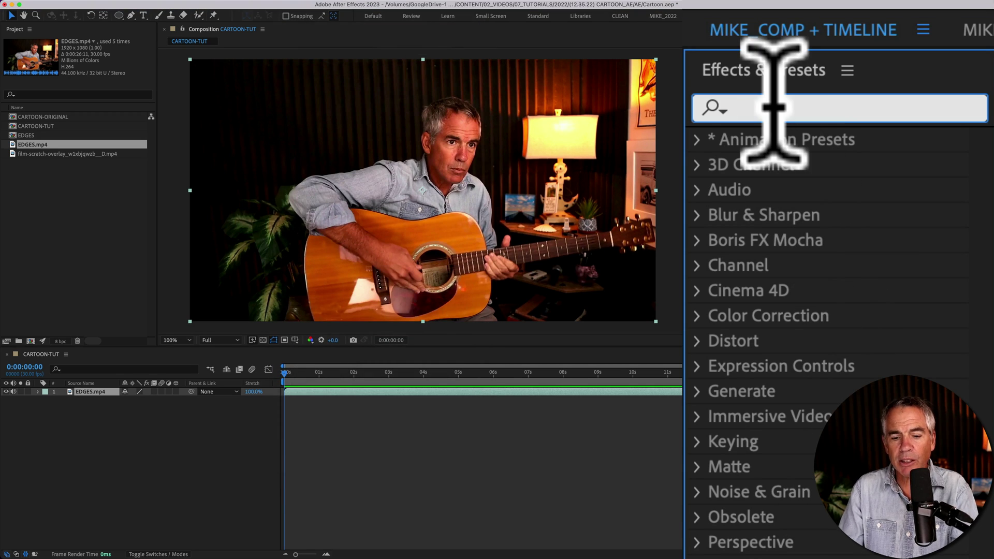
text(cart)
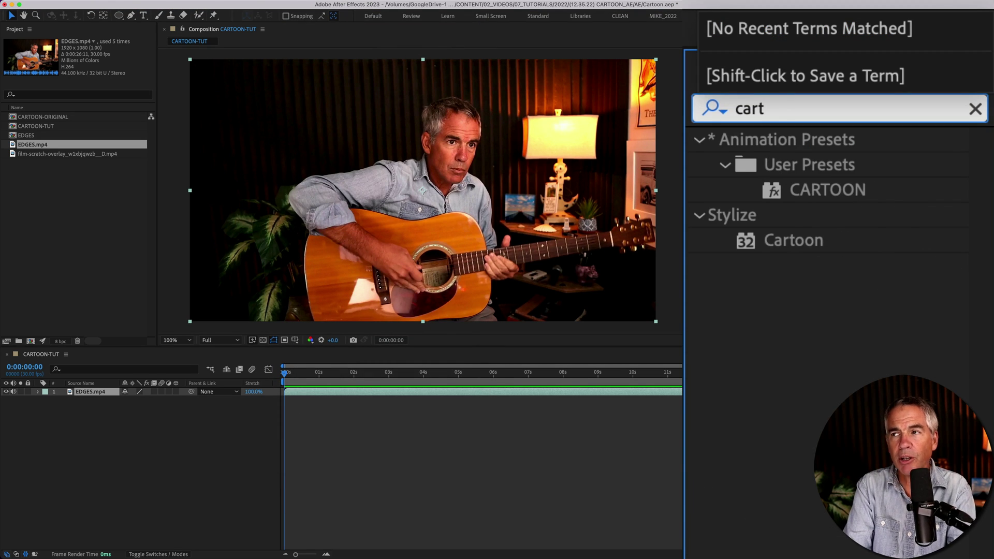
text(oo)
Apply Stylize > Cartoon to the footage, zoom to the face, and toggle fx to compare
drag(816, 244, 448, 170)
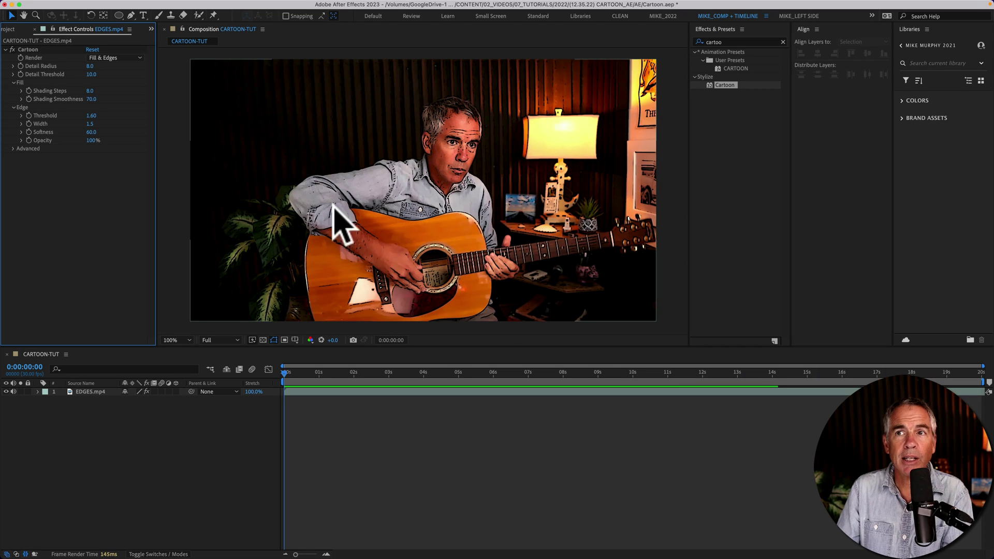
scroll(481, 187, up, 4)
drag(490, 154, 476, 264)
click(13, 50)
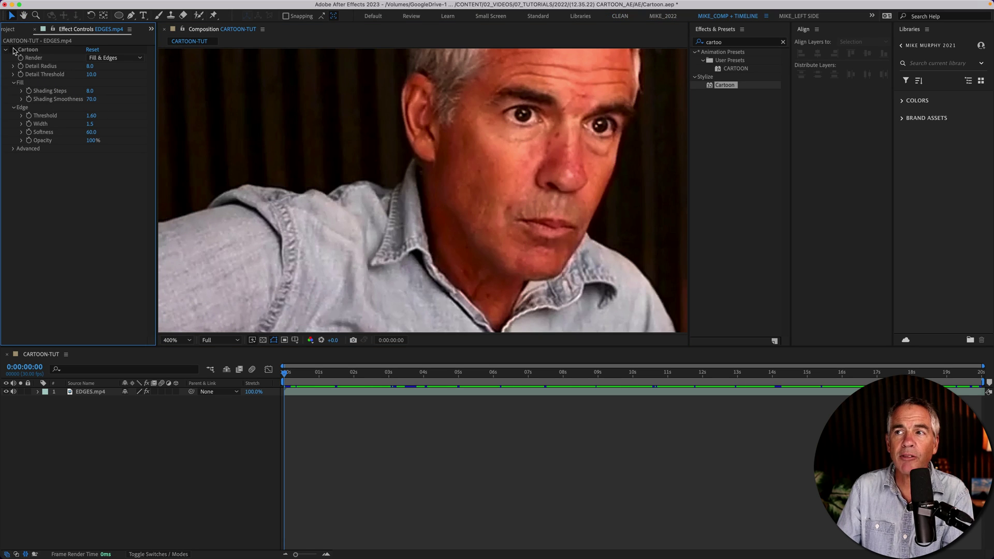
click(13, 49)
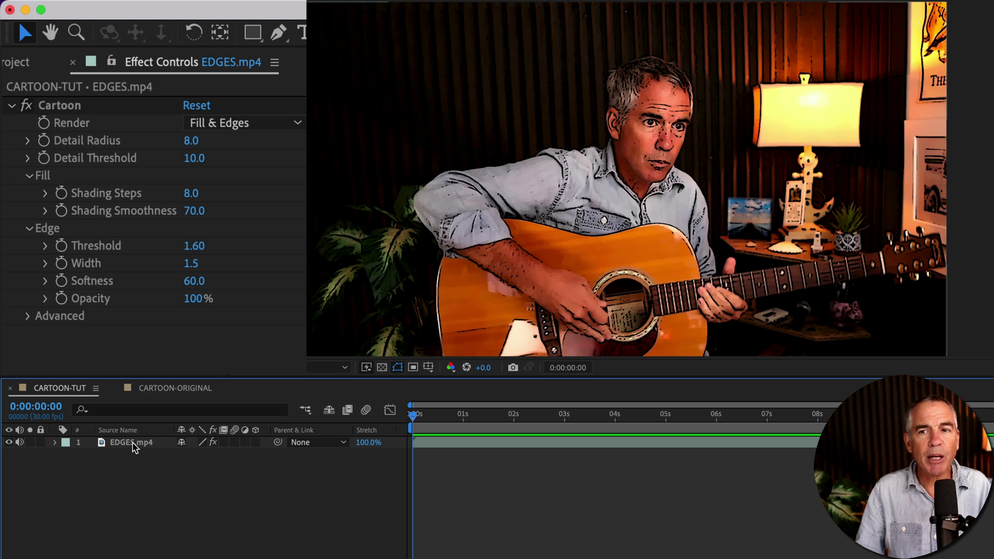
Try the Cartoon effect's Render mode as Fill, then restore Fill & Edges
click(92, 392)
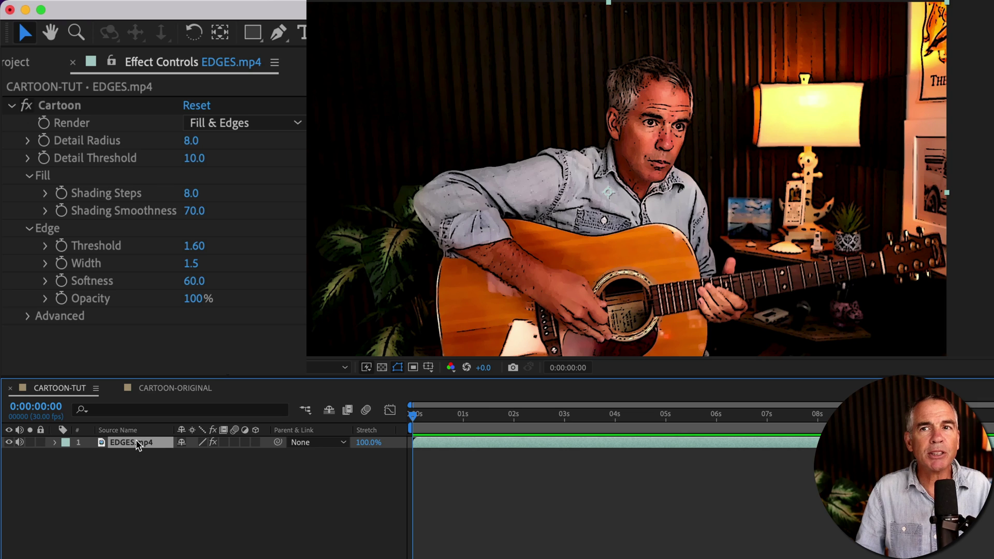
click(151, 69)
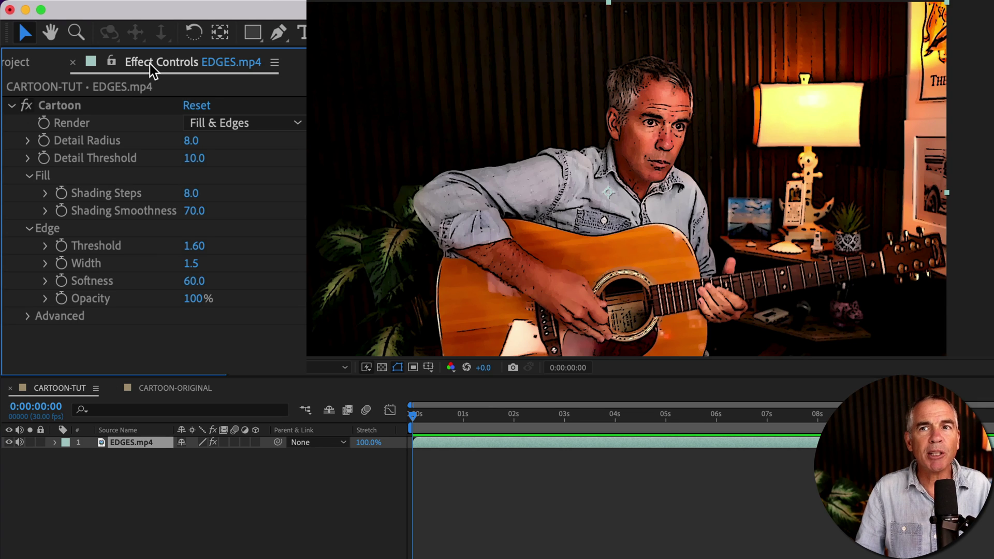
click(80, 106)
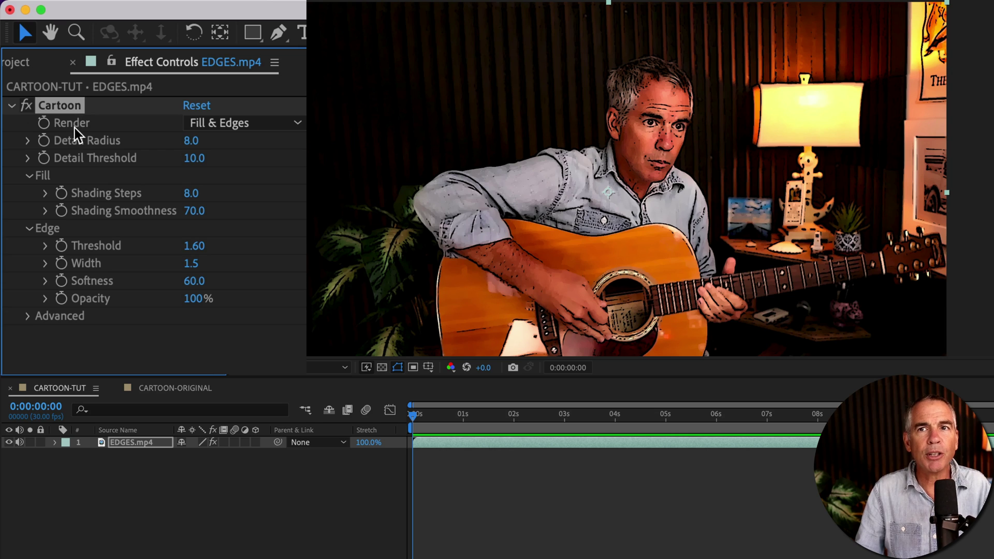
click(241, 126)
click(240, 146)
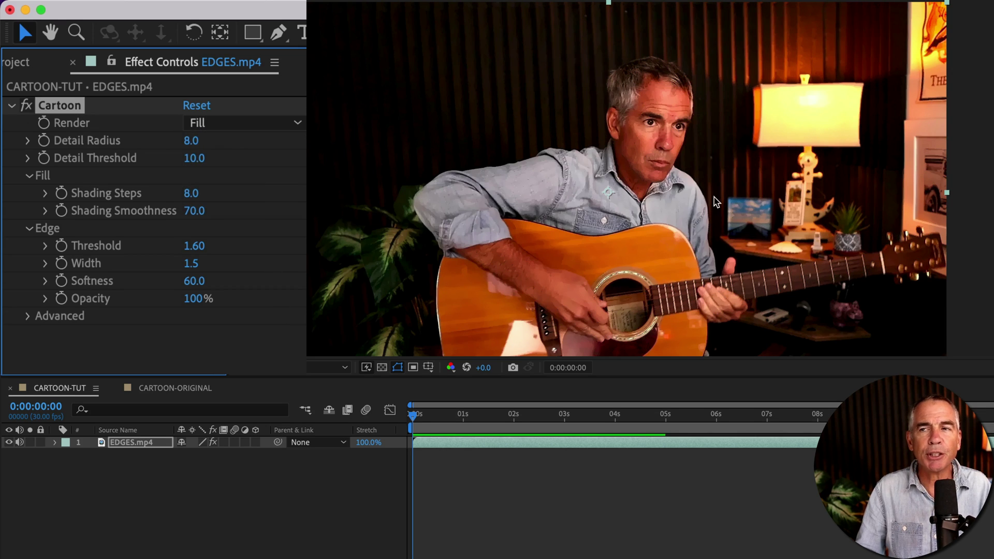
click(269, 124)
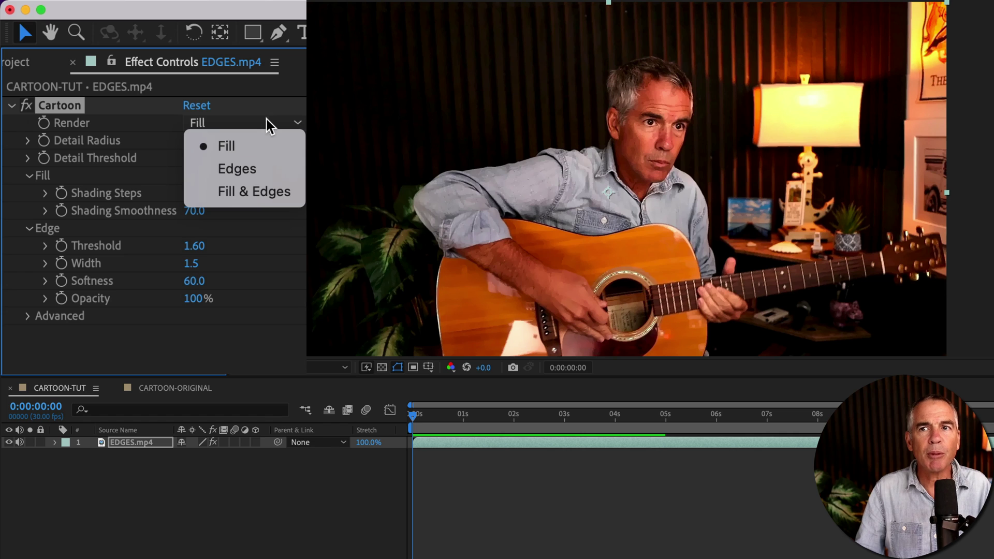
click(266, 193)
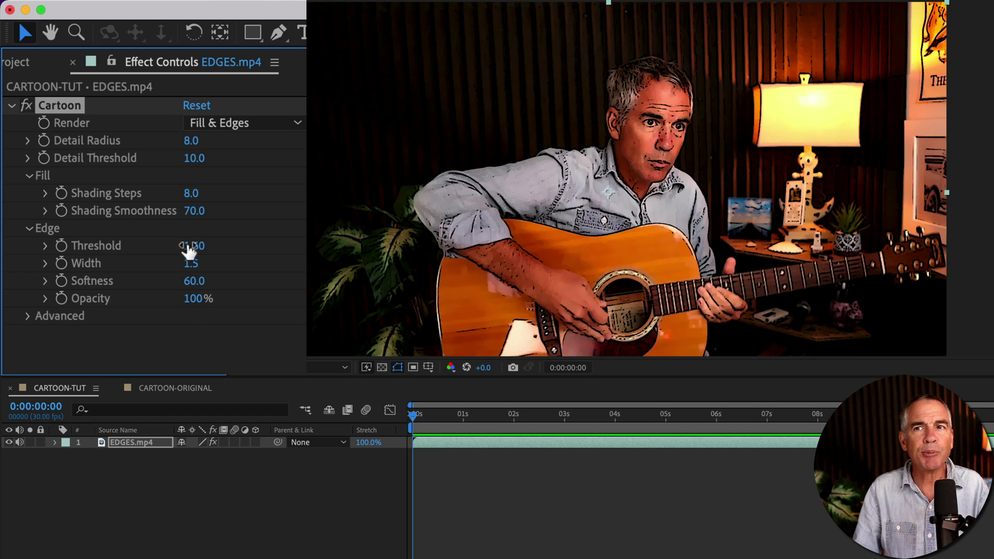
Under Advanced, set Detail Radius to 25 and Shading Smoothness to 25
click(193, 319)
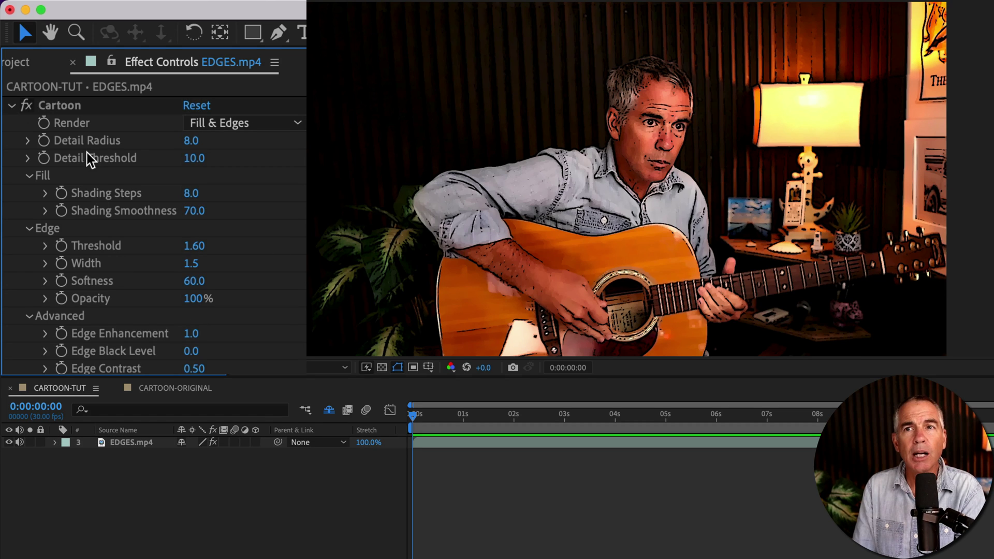
click(187, 141)
text(8)
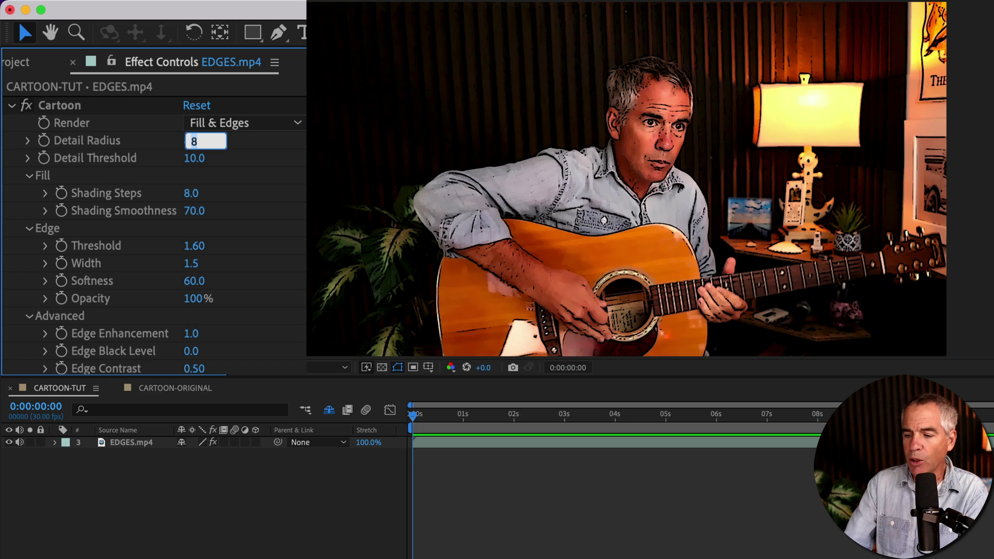
text(25)
key(Return)
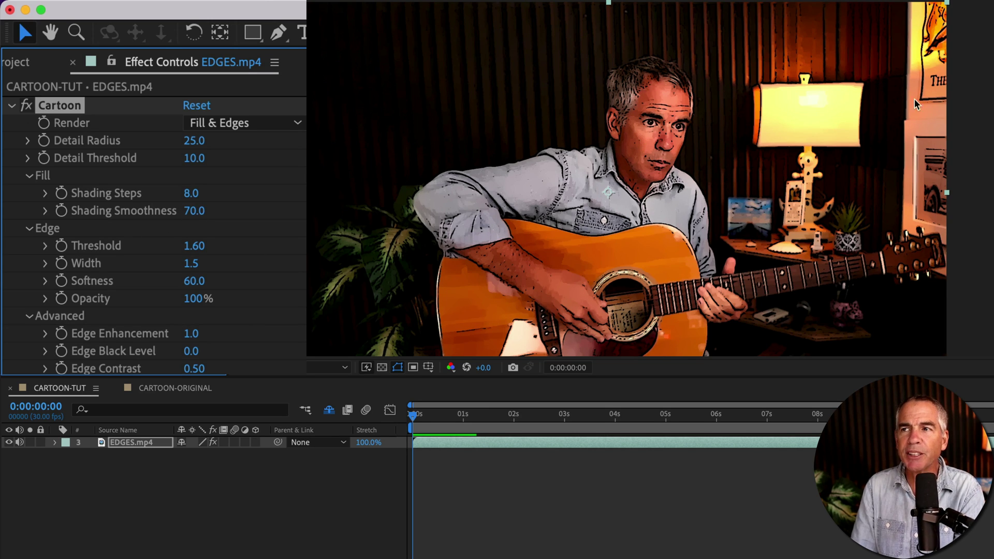
click(189, 211)
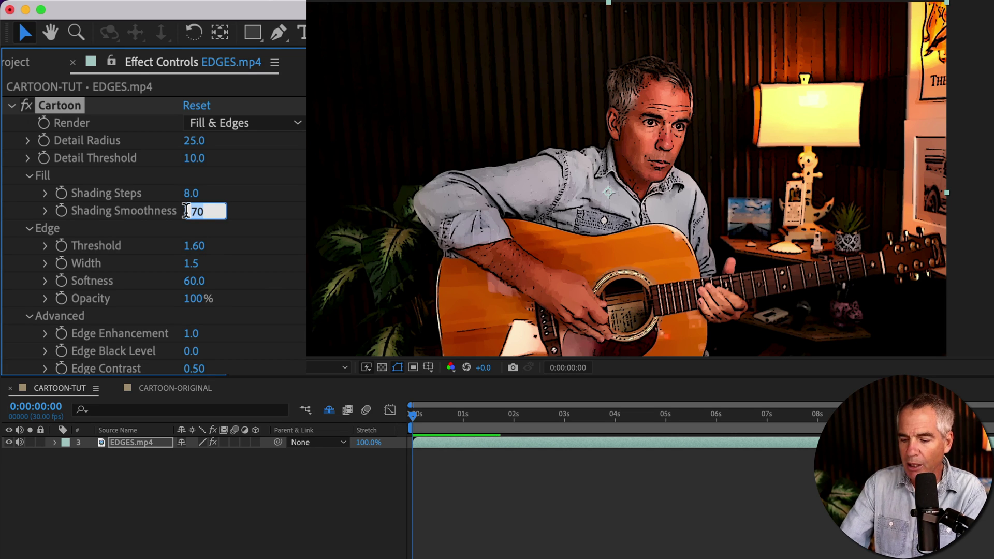
text(25)
key(Return)
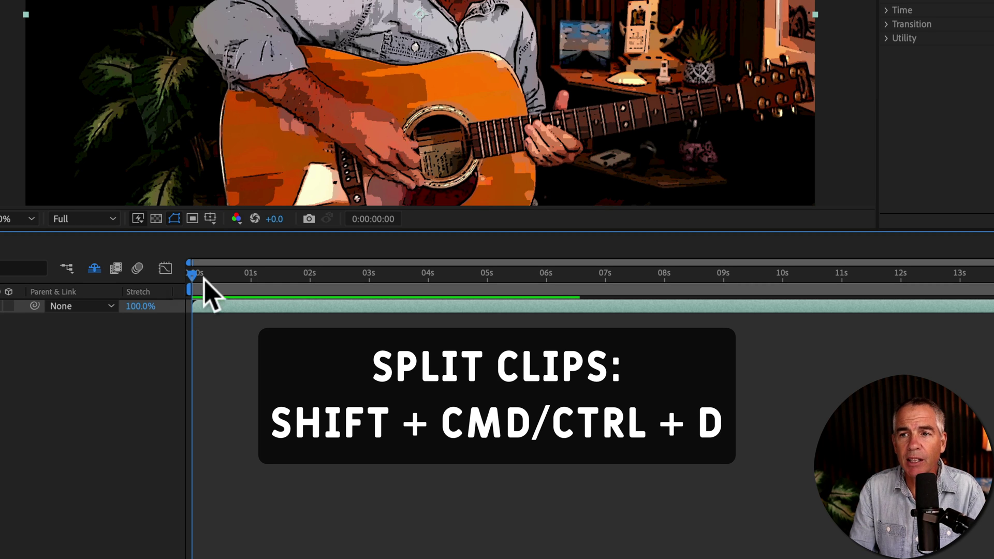
Split the EDGES.mp4 layer at 5 seconds and end the work area at 10:01
drag(202, 275, 487, 291)
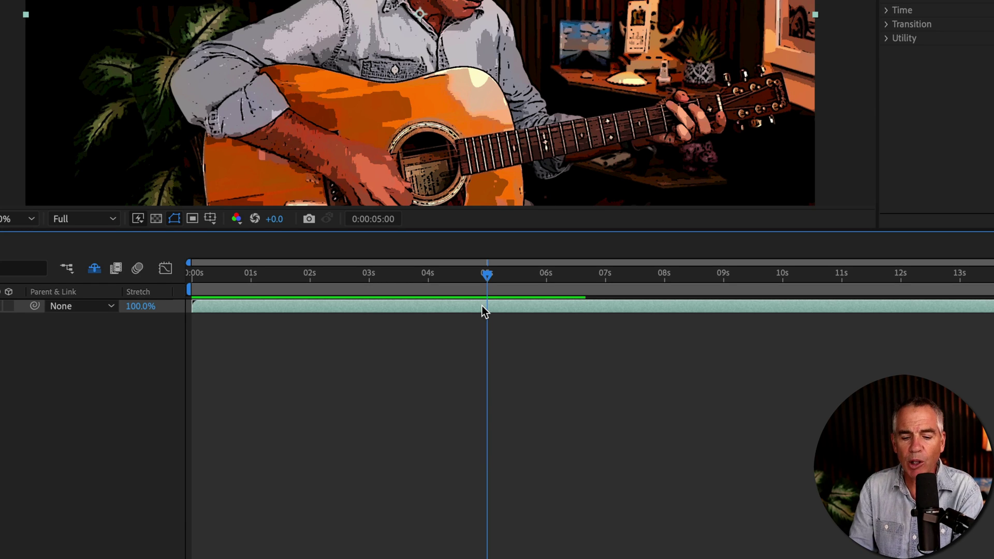
key(shift+super+d)
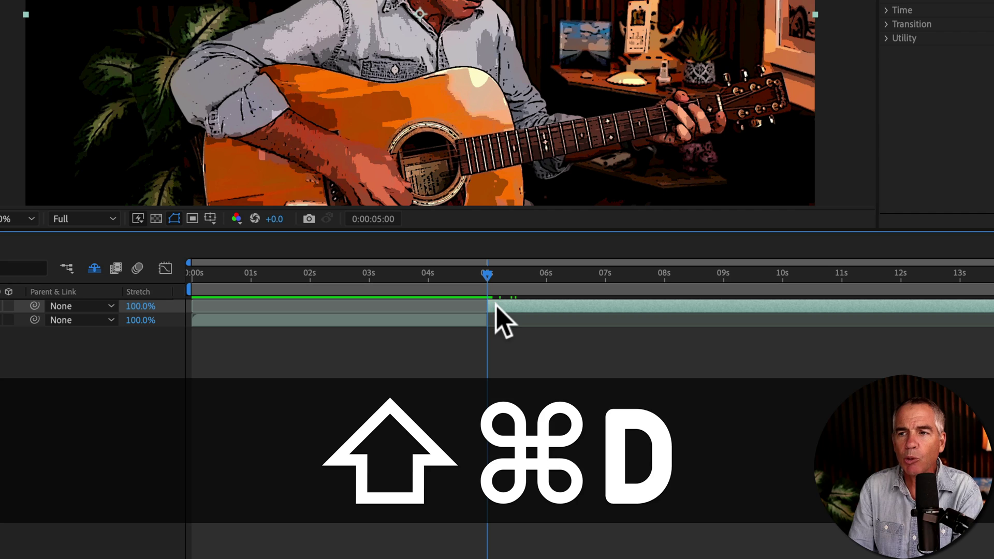
drag(496, 285, 785, 279)
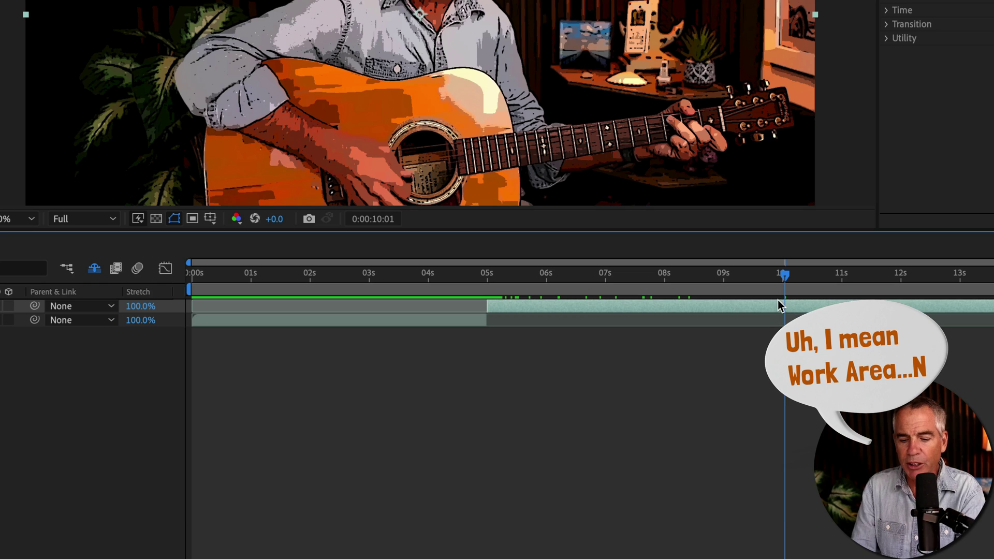
key(n)
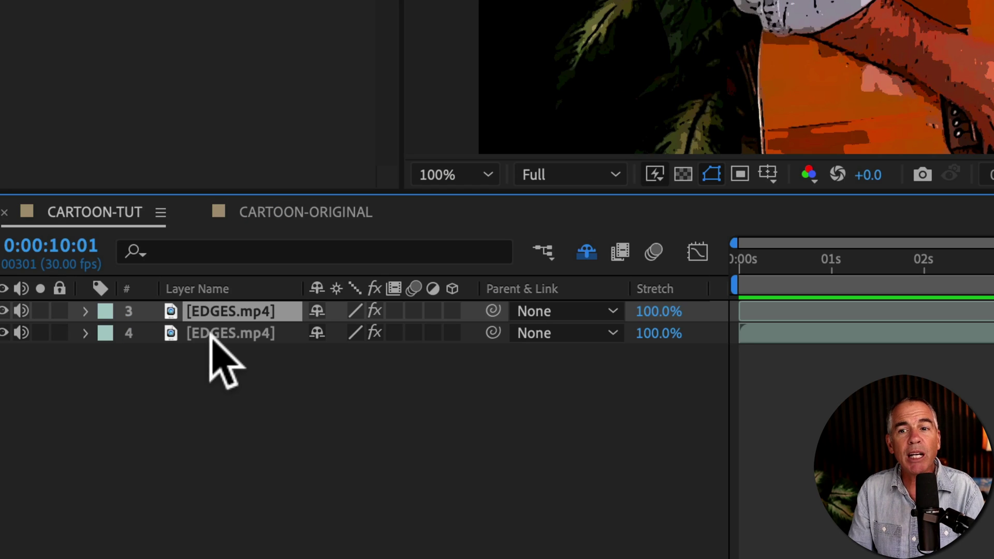
Rename layer 4 to COMIC BOOK and layer 3 to LINE ART
click(211, 336)
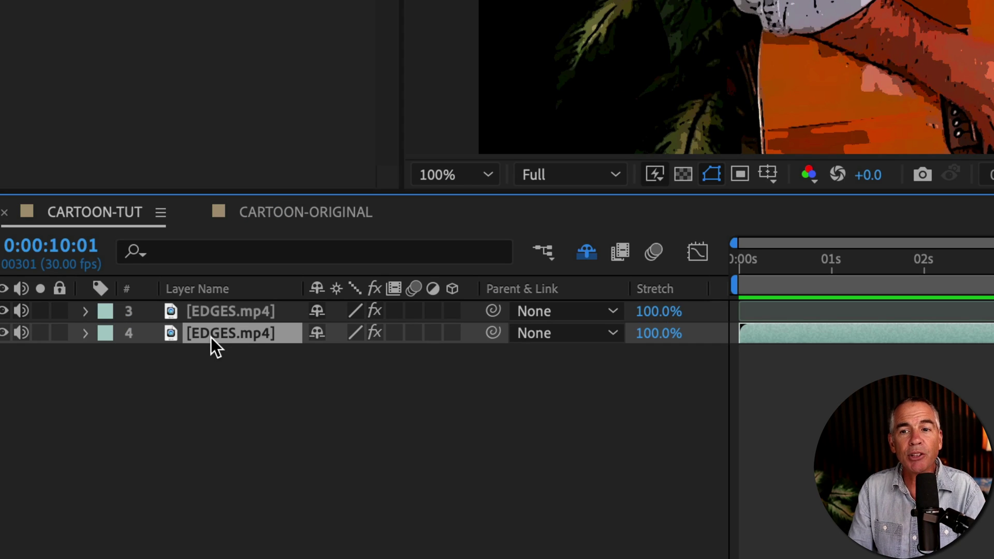
key(Return)
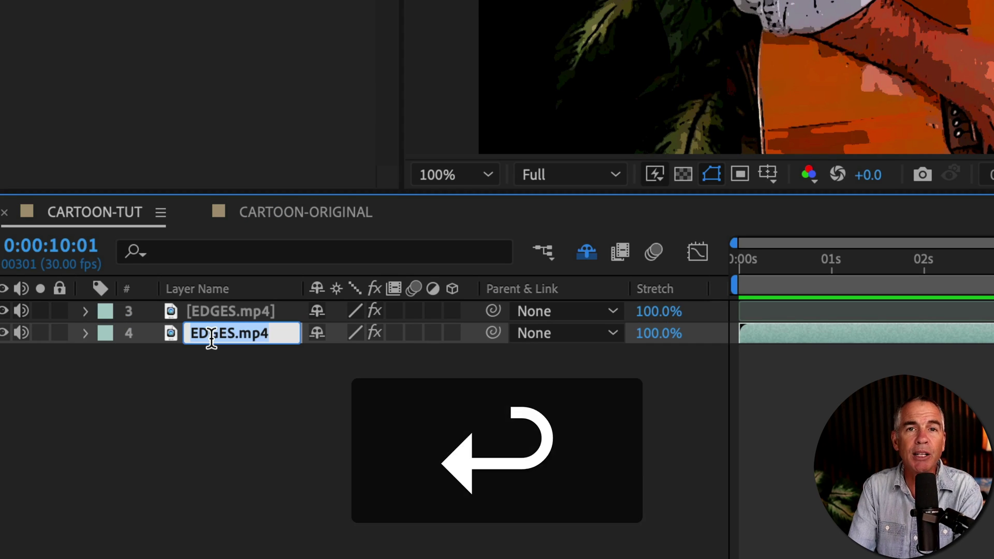
text(COMI)
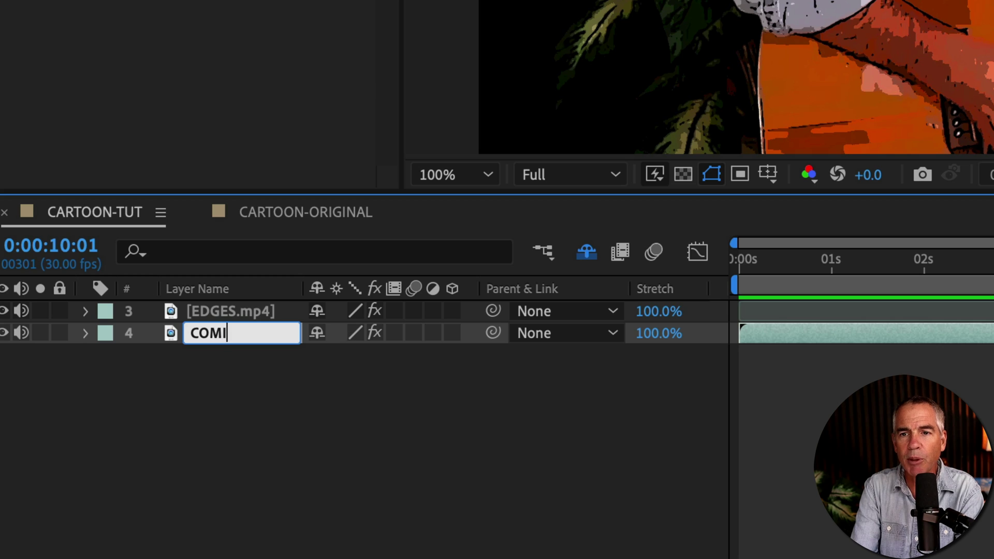
text(C BOOK)
key(Return)
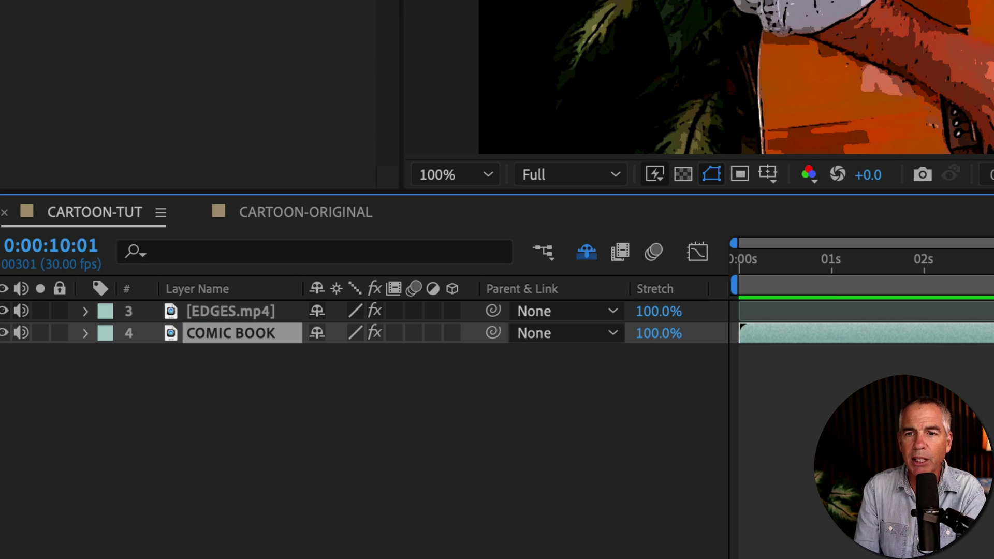
click(228, 301)
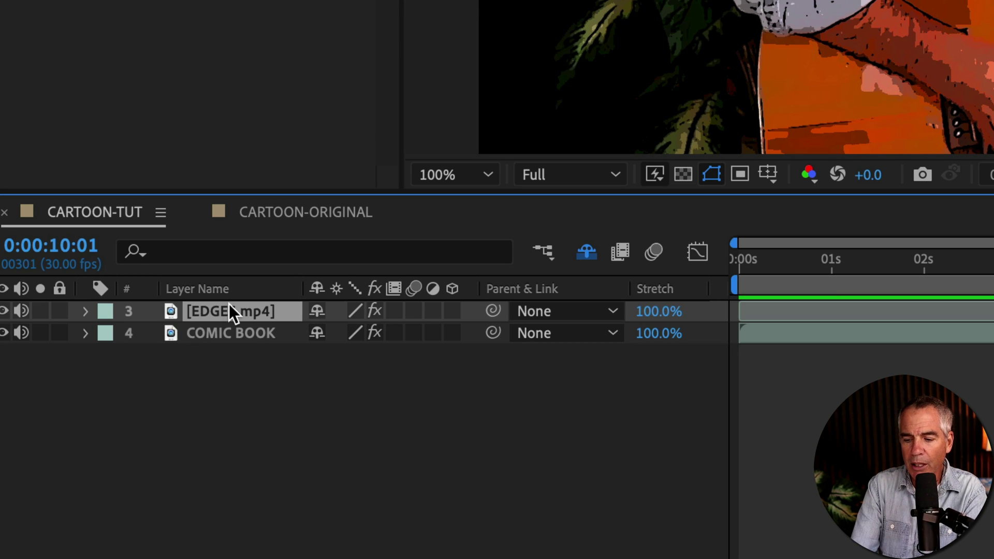
key(Return)
text(LINE)
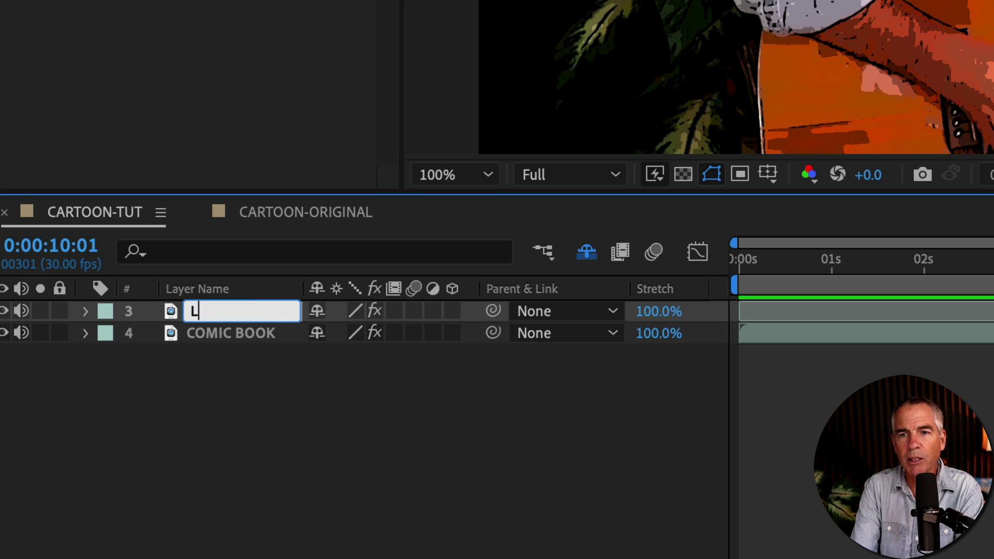
text( ART)
key(Return)
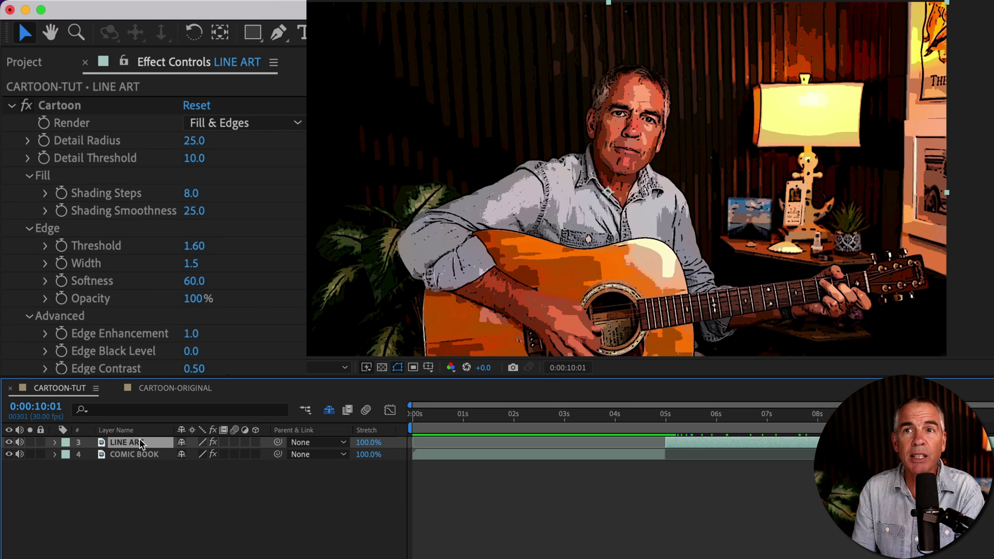
Reset the LINE ART layer's Cartoon effect to defaults and set Render to Edges
click(106, 109)
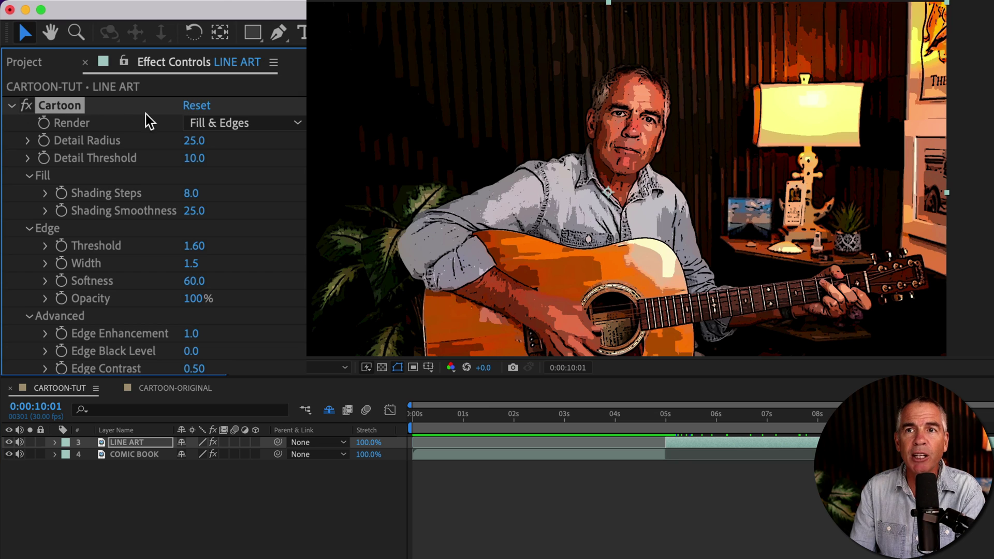
click(197, 107)
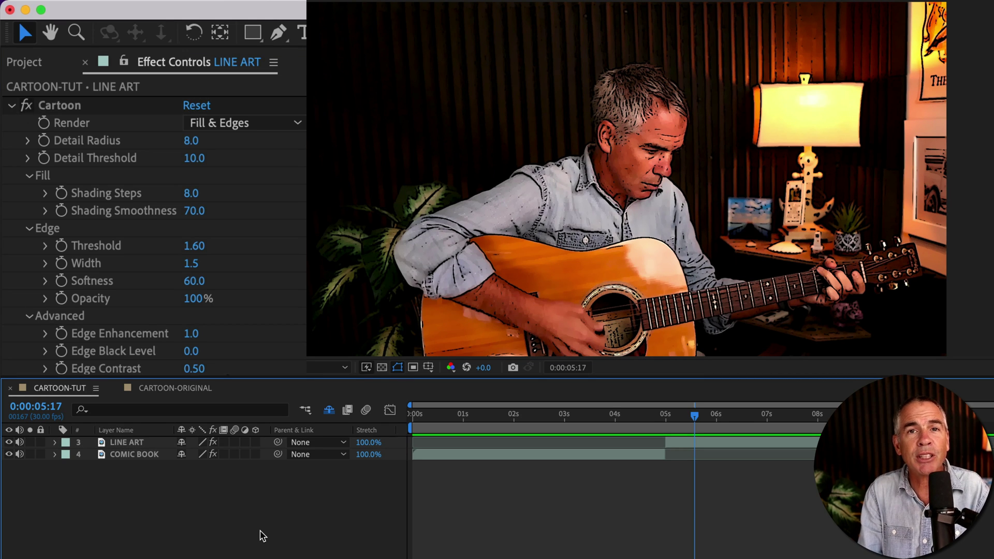
click(117, 442)
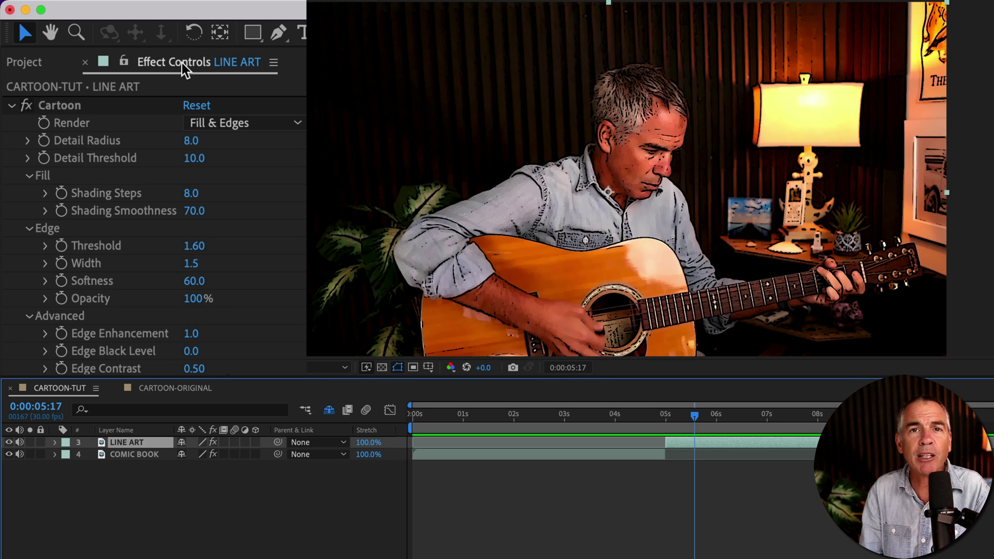
click(88, 109)
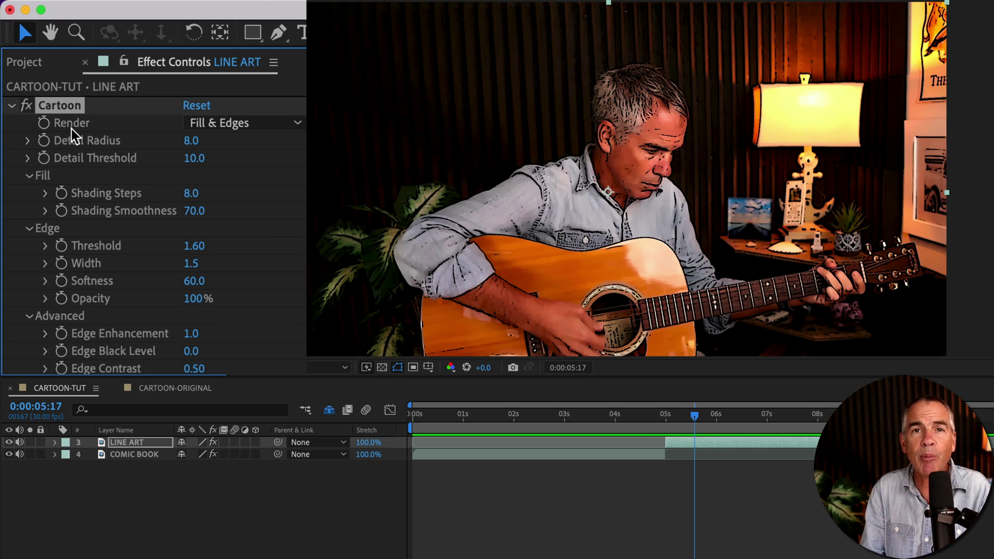
click(290, 126)
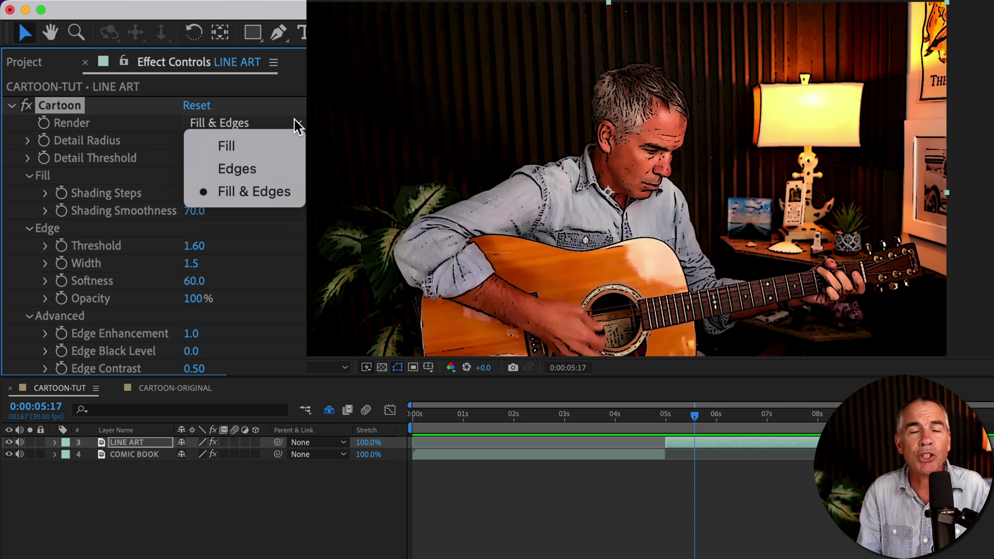
click(286, 171)
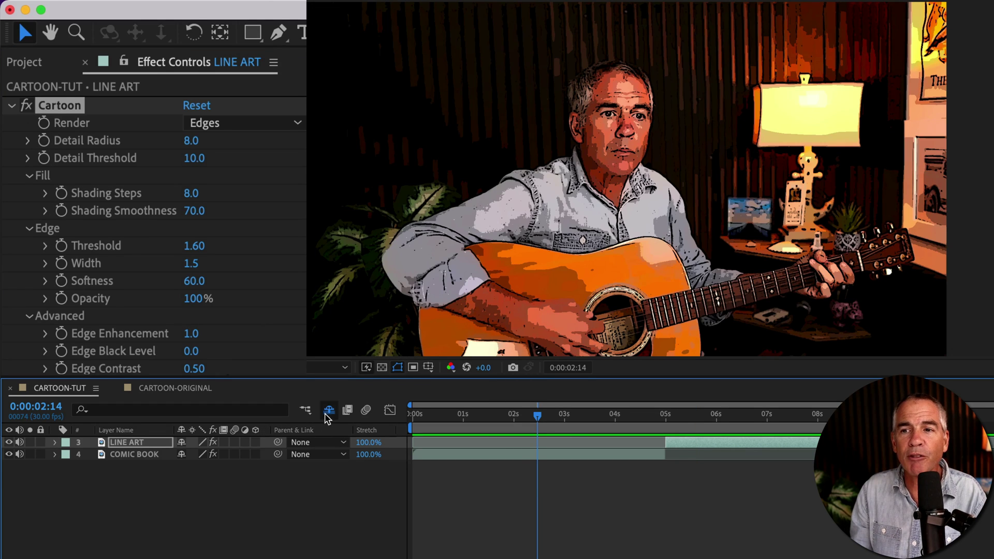
Unhide shy layers and make Shape Layer 2 and the film-scratch overlay visible
click(328, 413)
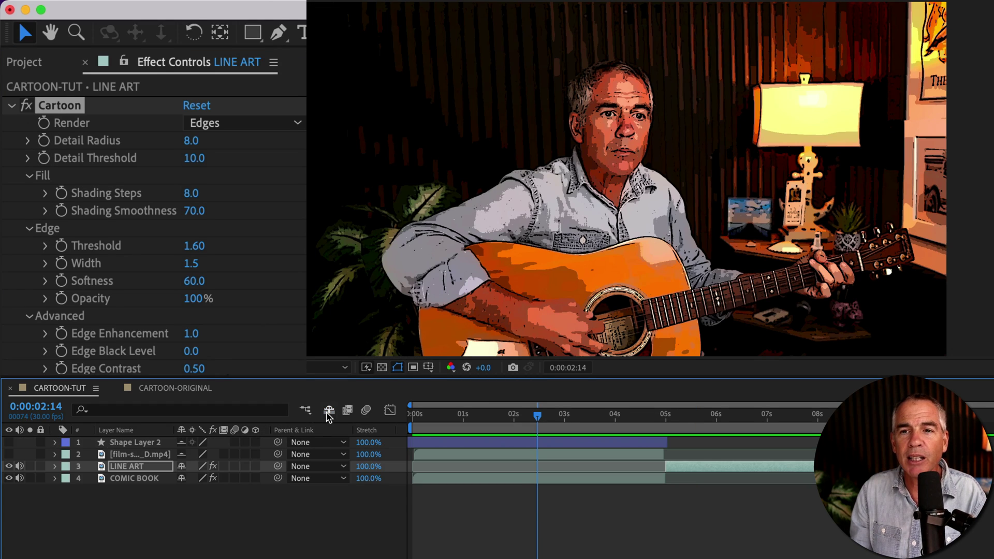
click(12, 443)
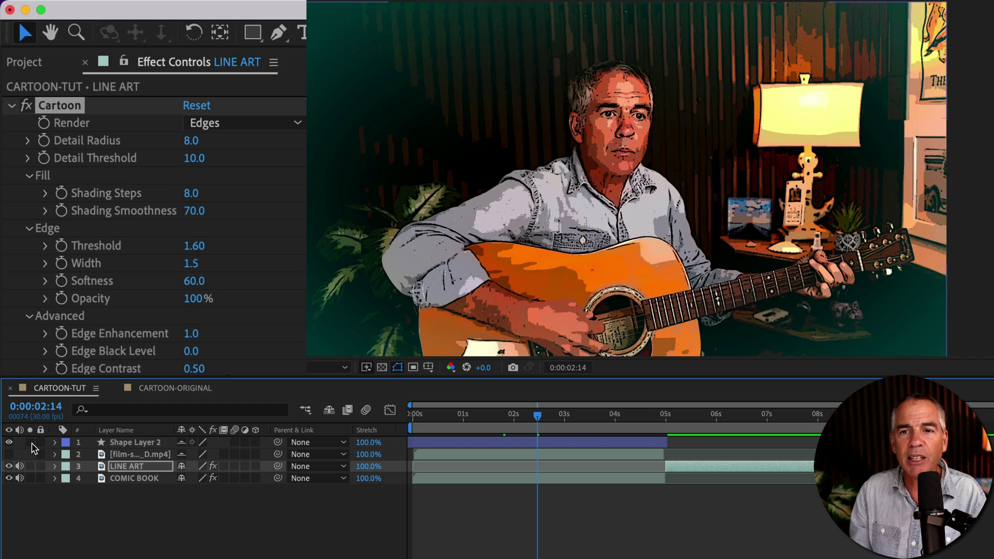
click(30, 443)
click(30, 442)
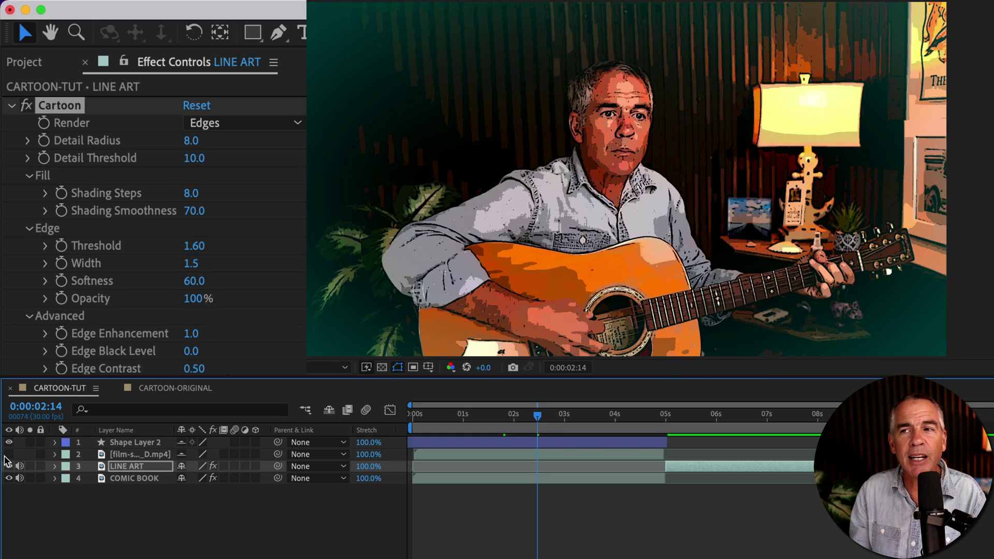
click(9, 454)
mouse_move(536, 422)
mouse_down()
mouse_move(444, 421)
mouse_move(540, 428)
mouse_up()
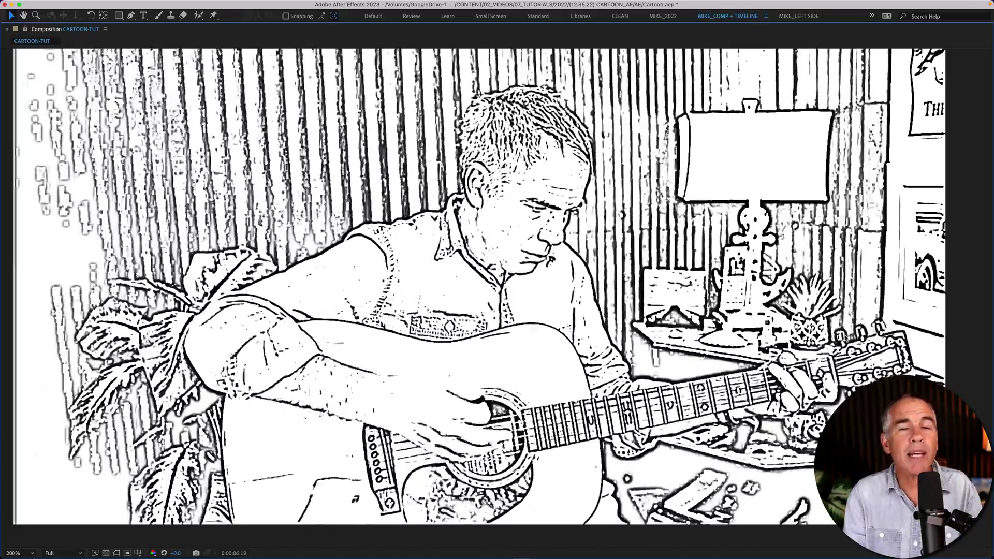